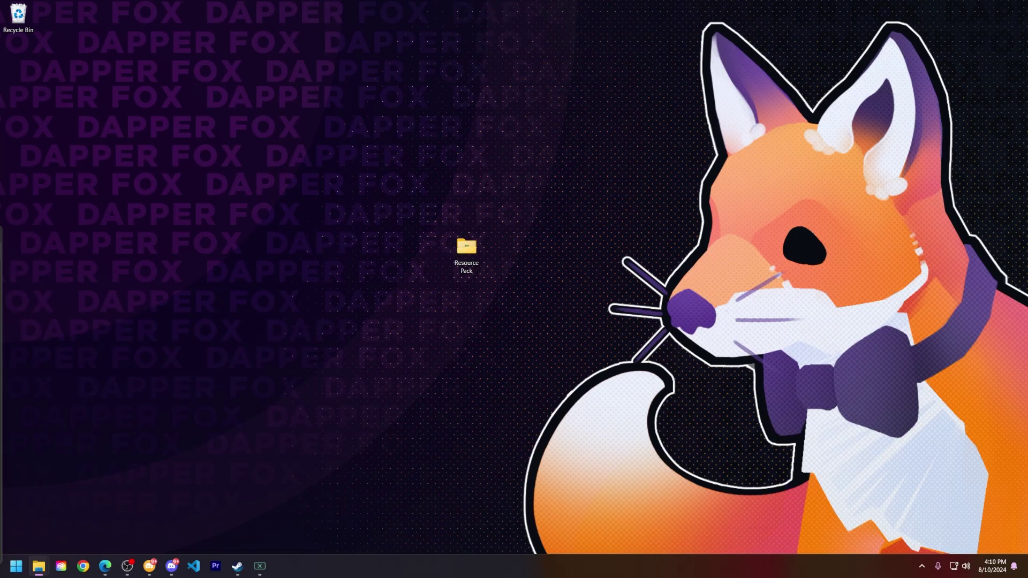
- Open the Resource Pack folder and reposition its window
{"action": "left_click", "coordinate": [466, 253]}
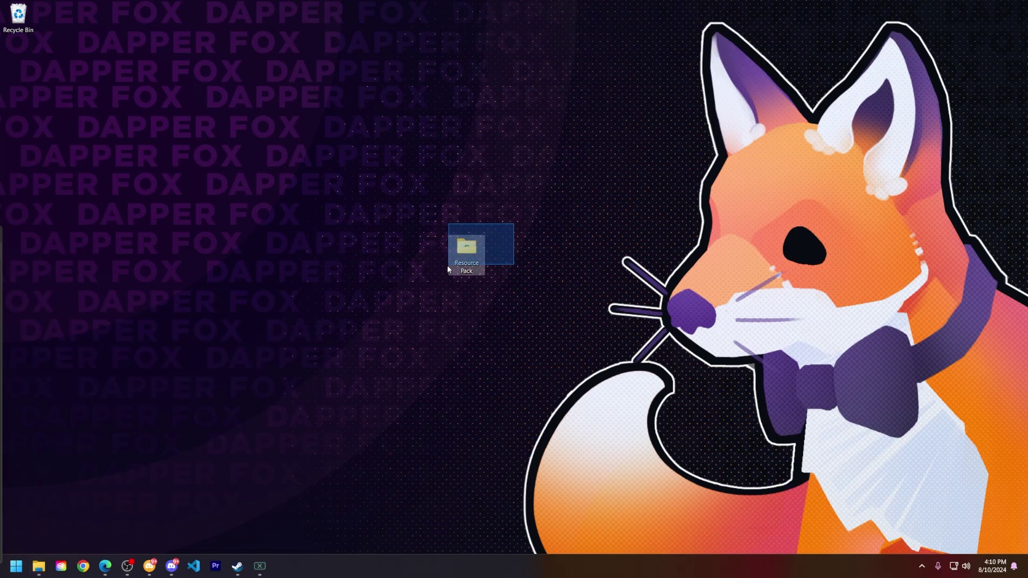
{"action": "left_click", "coordinate": [541, 224]}
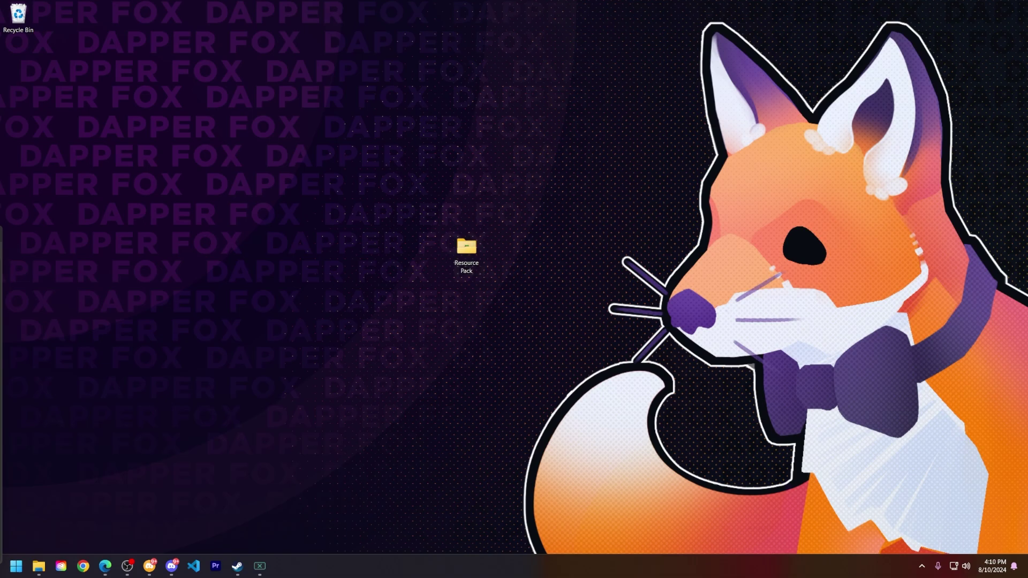
{"action": "double_click", "coordinate": [466, 253]}
{"action": "left_click_drag", "start_coordinate": [676, 91], "coordinate": [488, 96]}
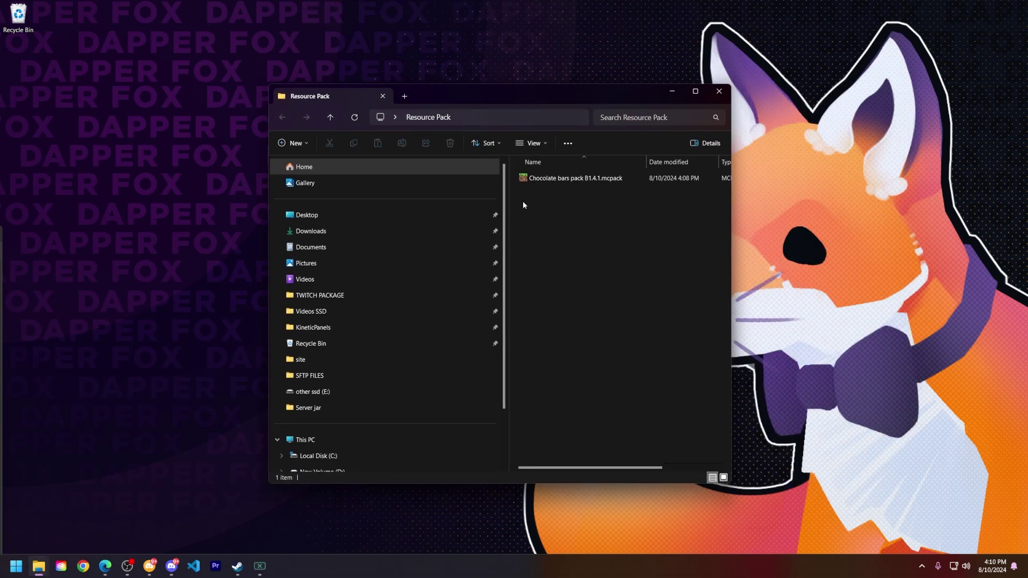
- Rename the Chocolate bars pack file from .mcpack to .zip, accepting the extension change
{"action": "right_click", "coordinate": [594, 181]}
{"action": "left_click", "coordinate": [636, 189]}
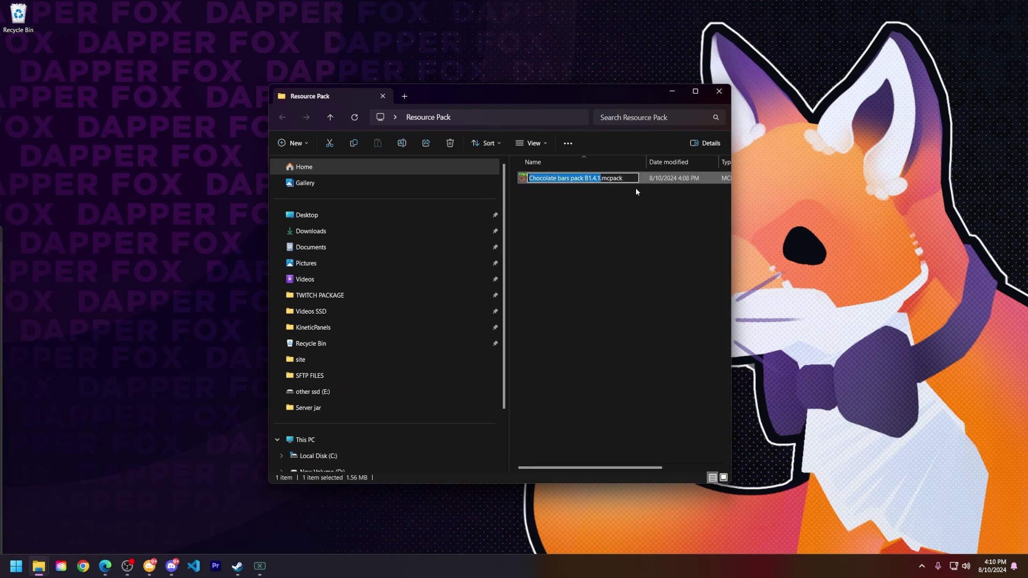
{"action": "key", "text": "Right"}
{"action": "key", "text": "Right"}
{"action": "key", "text": "Right"}
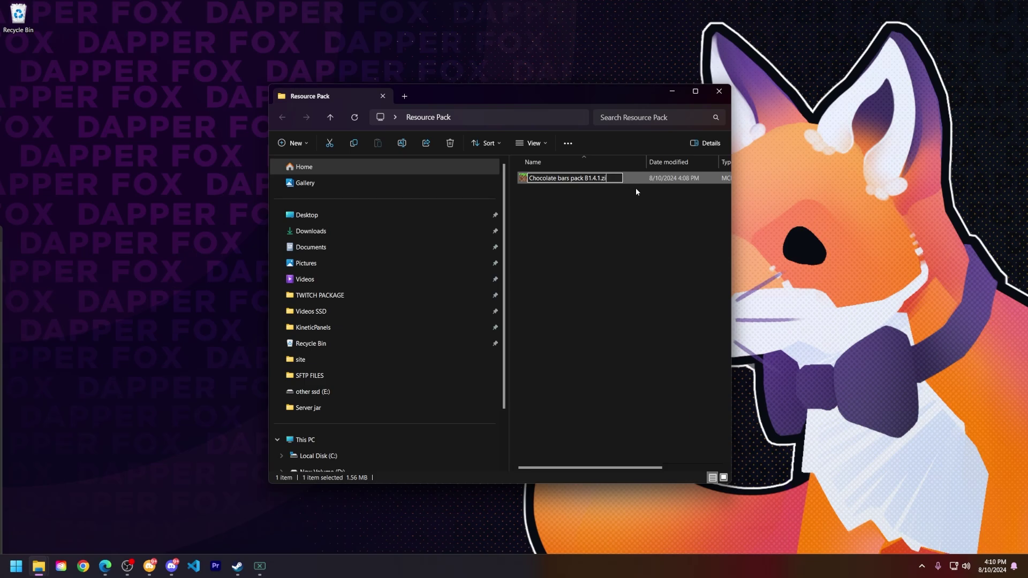
{"action": "type", "text": "p"}
{"action": "key", "text": "Return"}
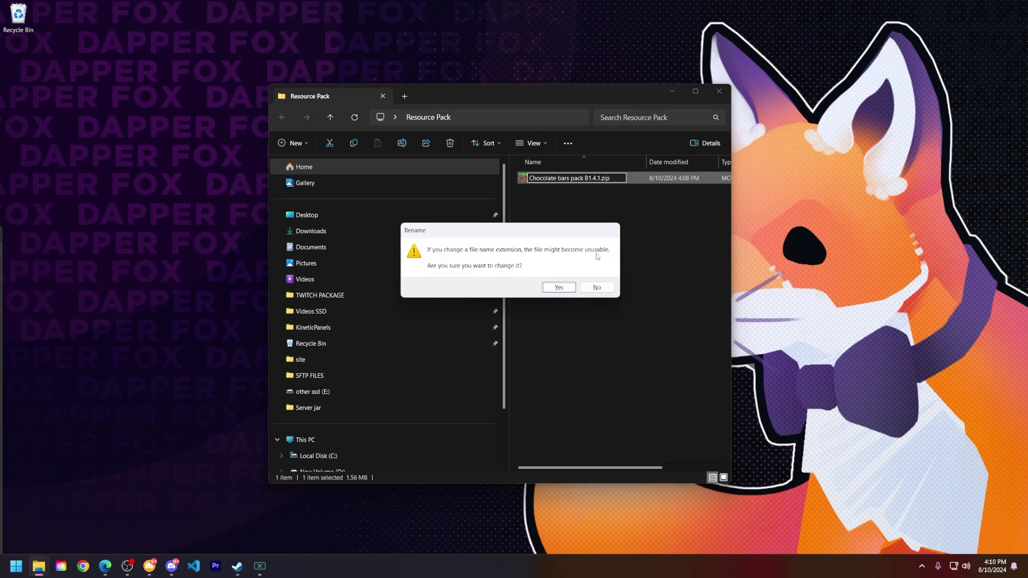
{"action": "left_click", "coordinate": [560, 287]}
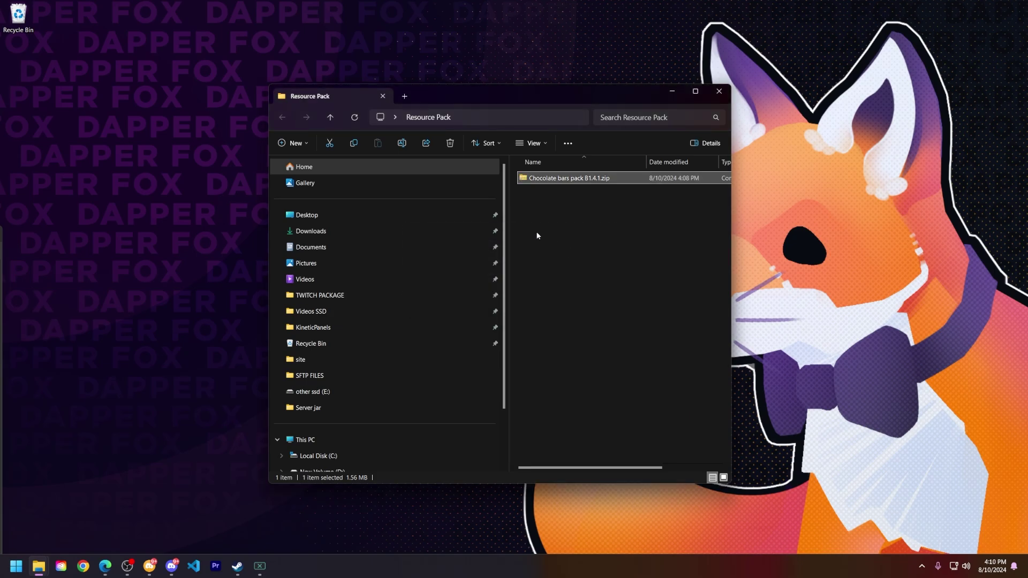
- Extract the zip with WinRAR into its own 'Chocolate bars pack B1.4.1' folder
{"action": "right_click", "coordinate": [586, 182]}
{"action": "left_click", "coordinate": [592, 180]}
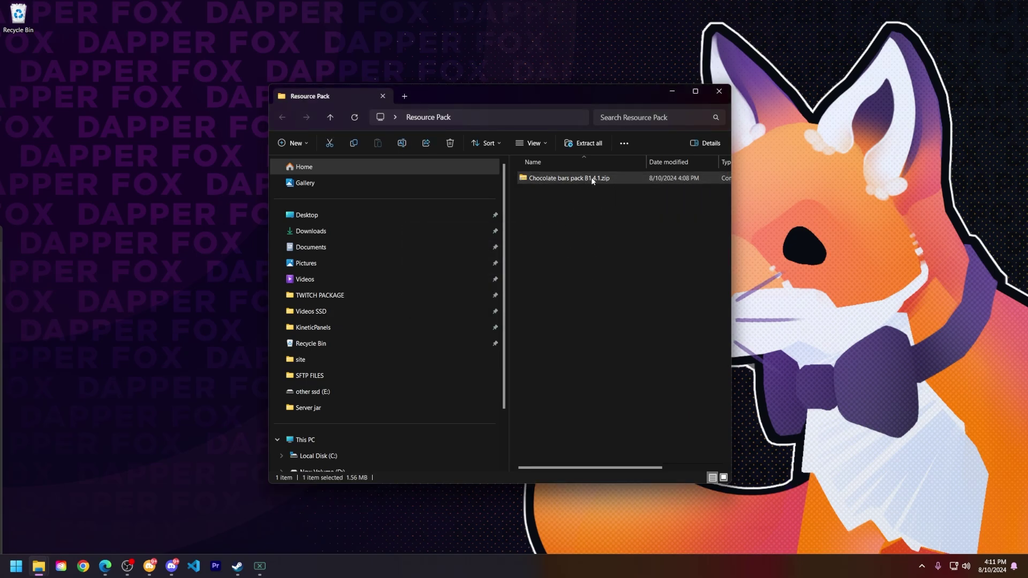
{"action": "right_click", "coordinate": [592, 180]}
{"action": "mouse_move", "coordinate": [626, 408]}
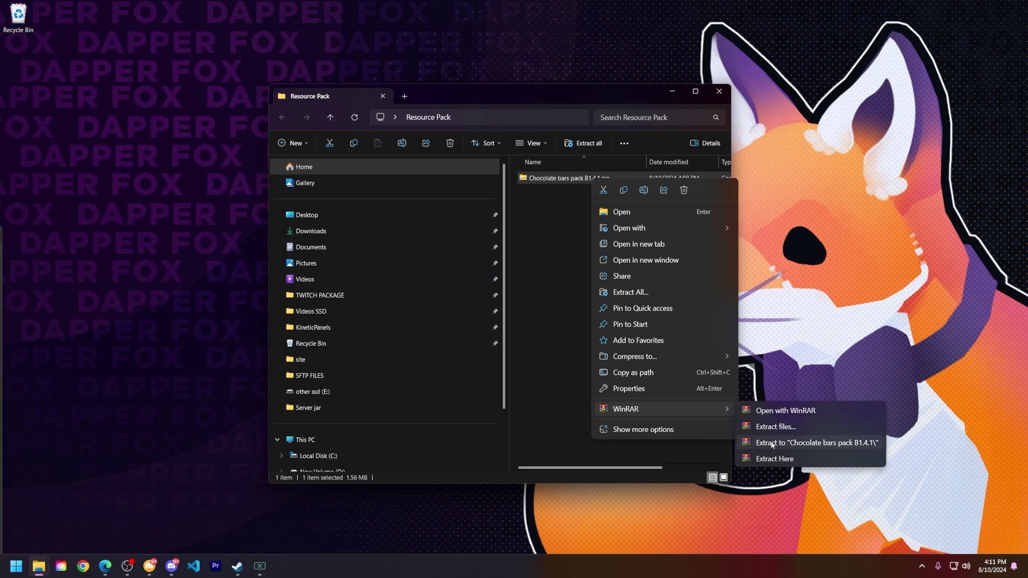
{"action": "left_click", "coordinate": [766, 443]}
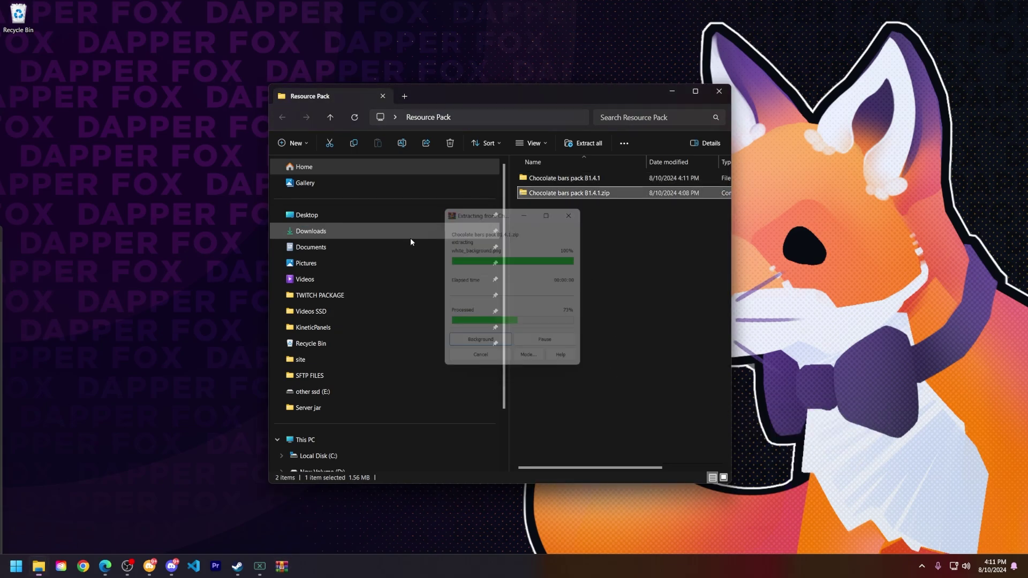
{"action": "left_click", "coordinate": [567, 180]}
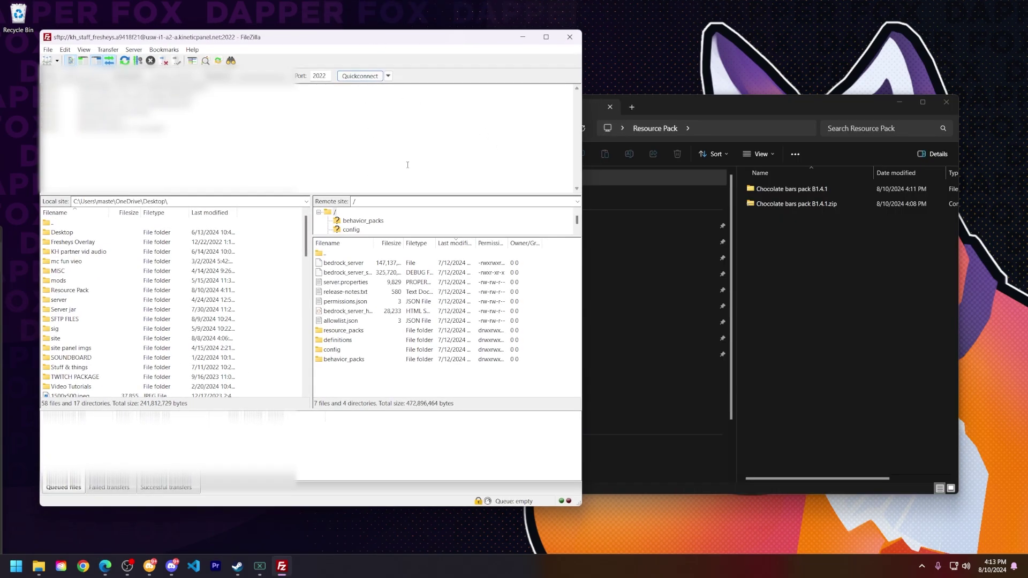
- Drag the Chocolate bars pack B1.4.1 folder into the server's resource_packs folder in FileZilla
{"action": "double_click", "coordinate": [347, 331]}
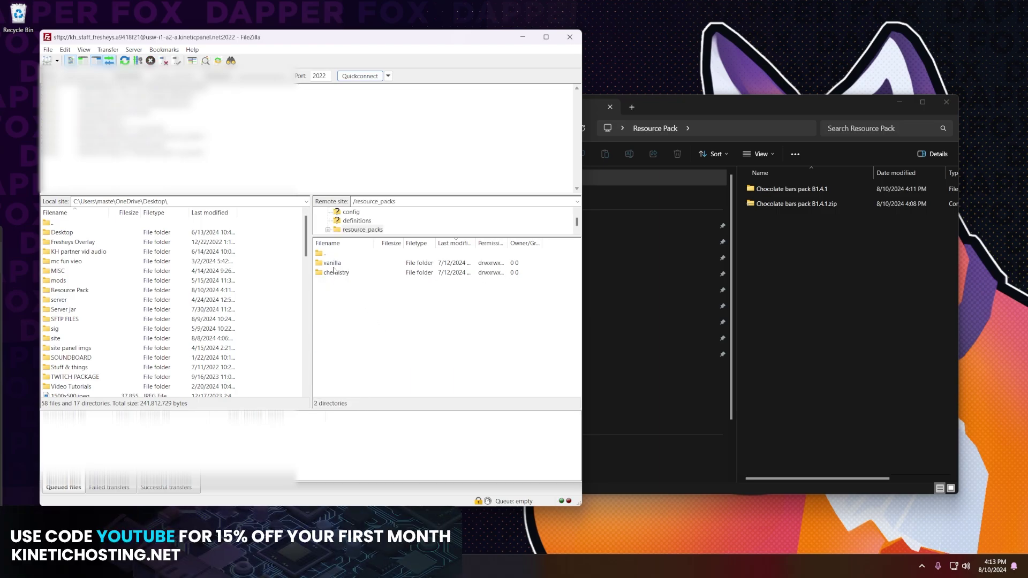
{"action": "left_click", "coordinate": [332, 271]}
{"action": "left_click", "coordinate": [330, 288]}
{"action": "left_click", "coordinate": [792, 192]}
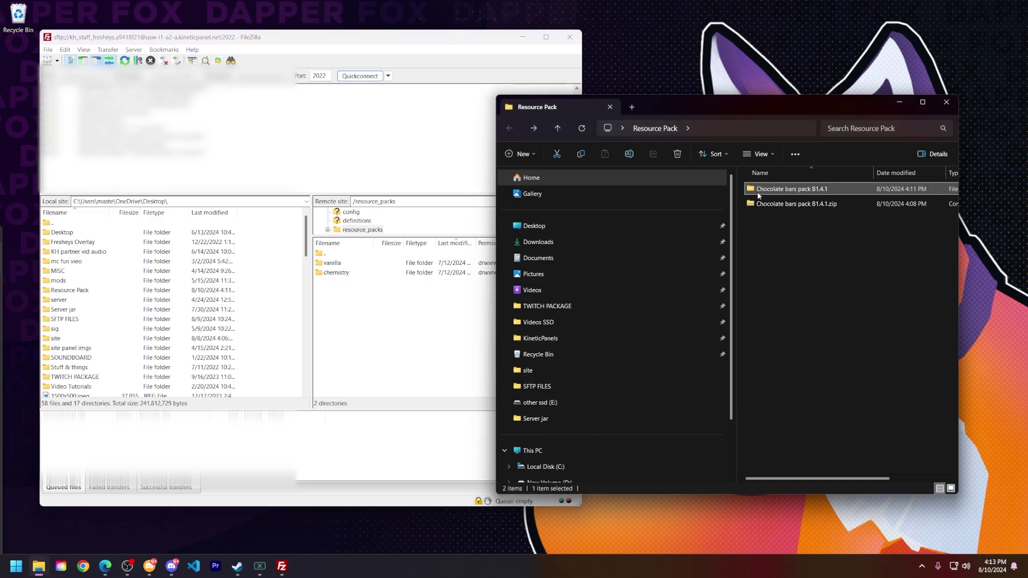
{"action": "left_click_drag", "start_coordinate": [783, 193], "coordinate": [385, 320]}
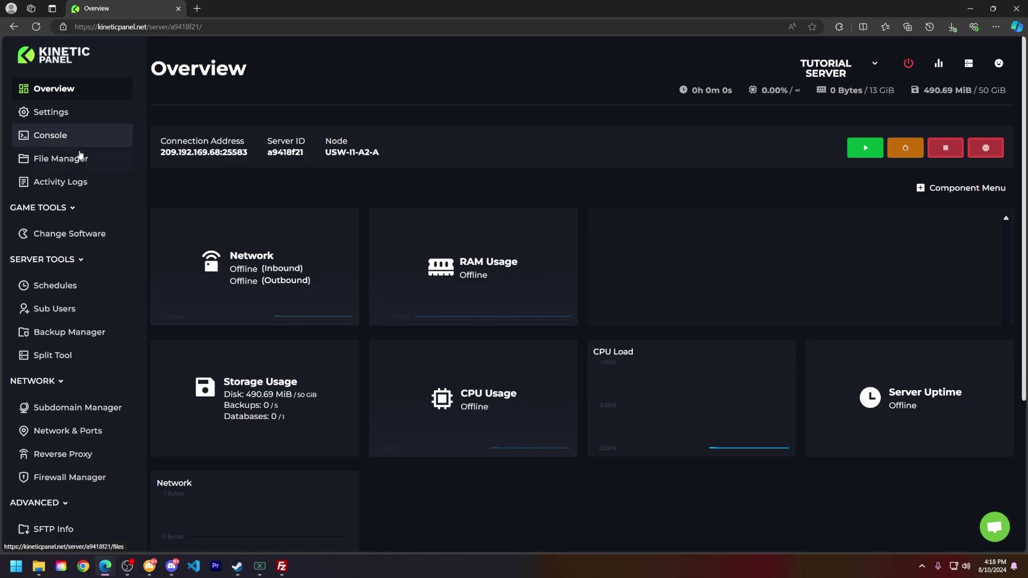
- In File Manager's worlds/Bedrock level, start a new file containing the pasted pack_id/version JSON
{"action": "left_click", "coordinate": [81, 164]}
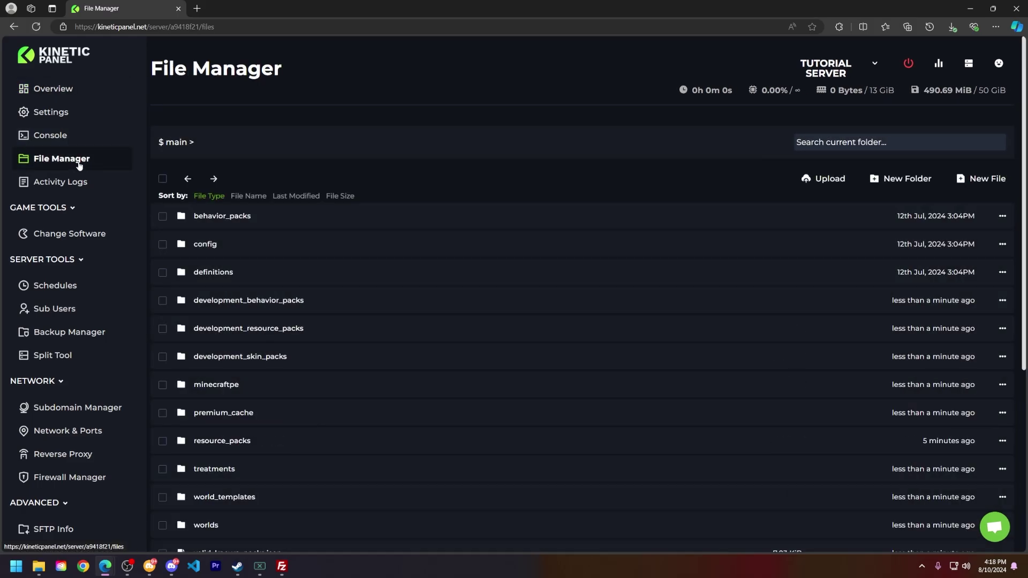
{"action": "left_click", "coordinate": [209, 481]}
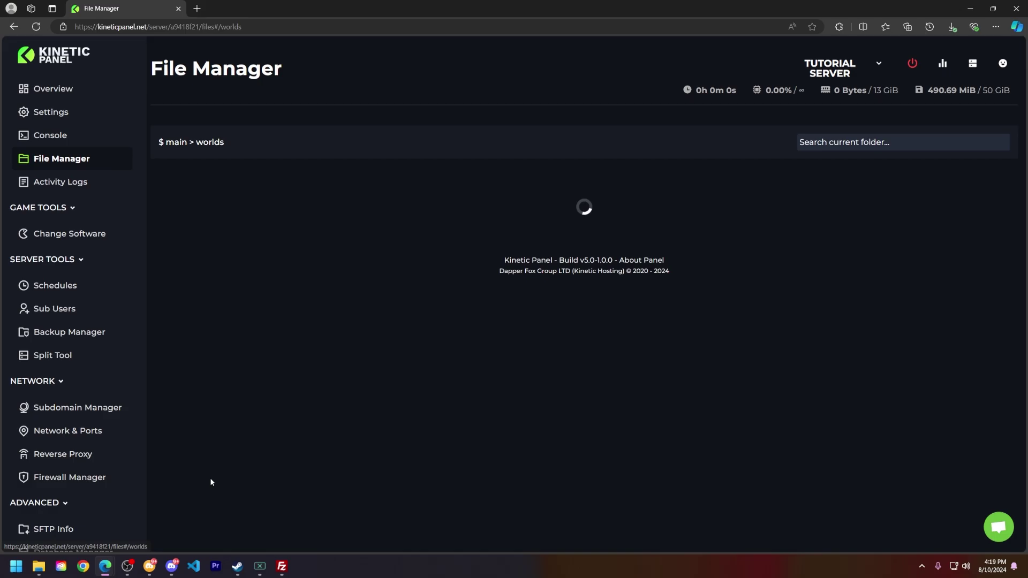
{"action": "left_click", "coordinate": [242, 218]}
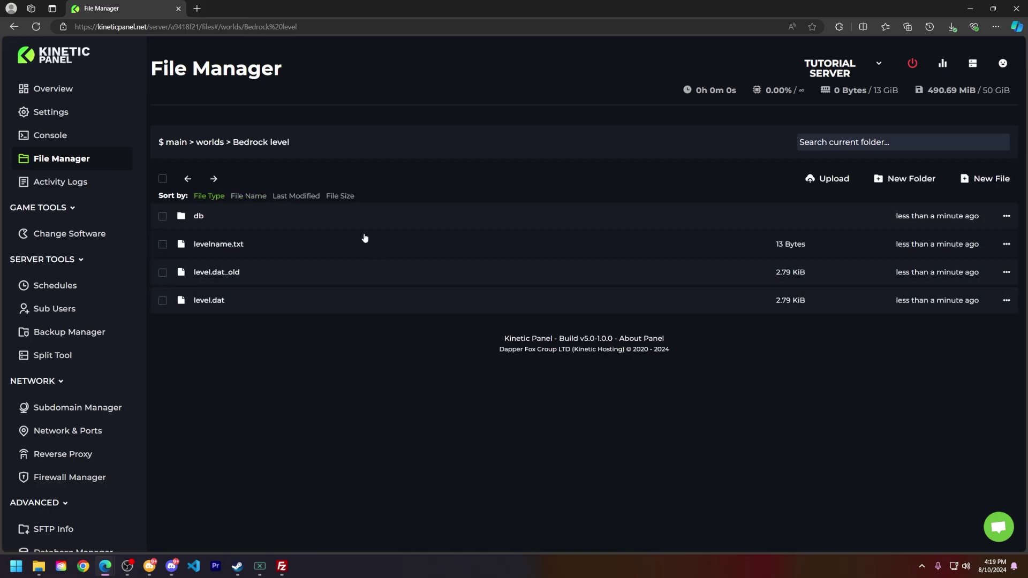
{"action": "left_click", "coordinate": [993, 179]}
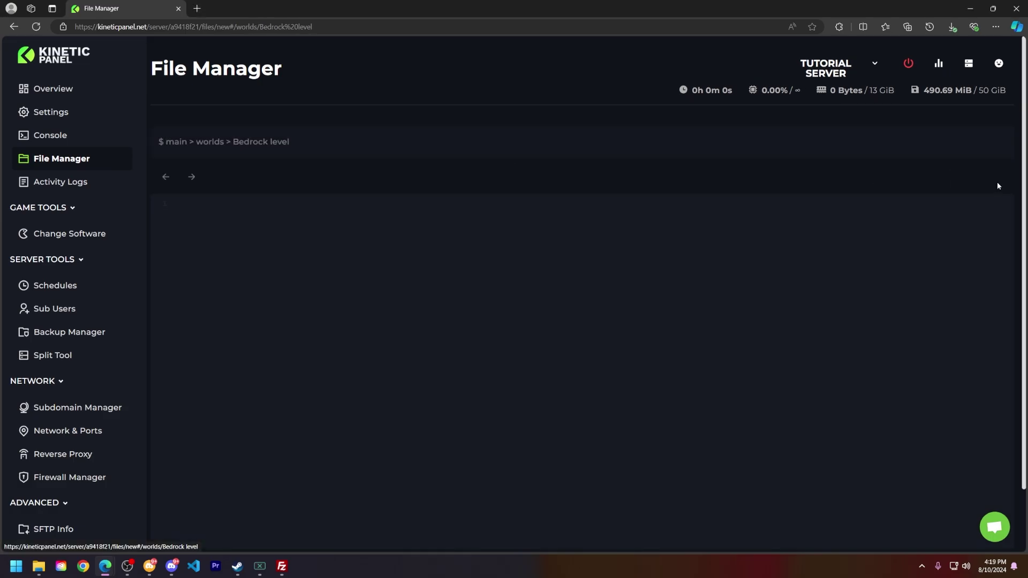
{"action": "type", "text": "[ \t{ \t\t\"pack_id\" : \"PACKUUID\", \t\t\"version\" : [ 1, 0, 1 ] \t} ]"}
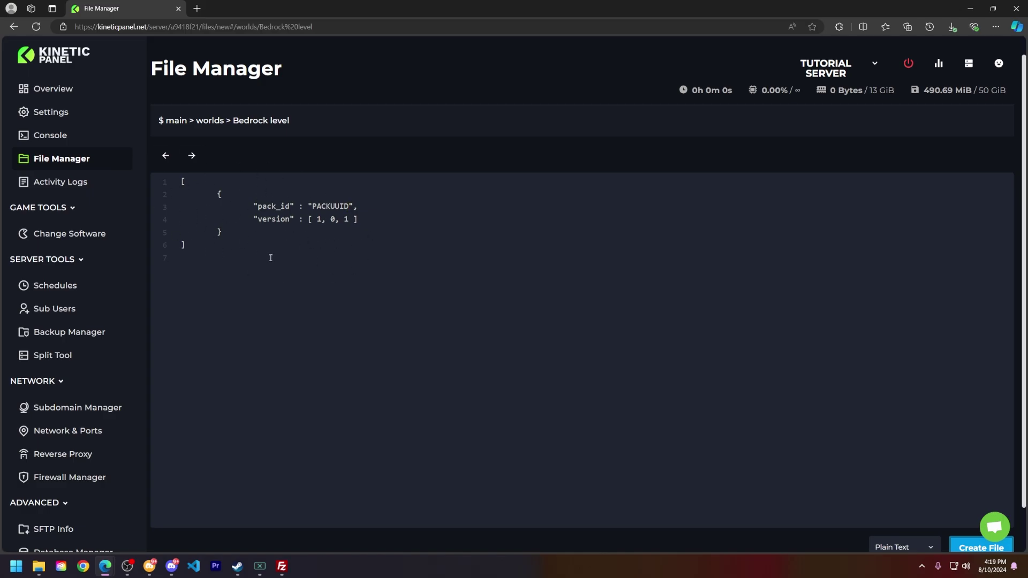
{"action": "key", "text": "alt+Tab"}
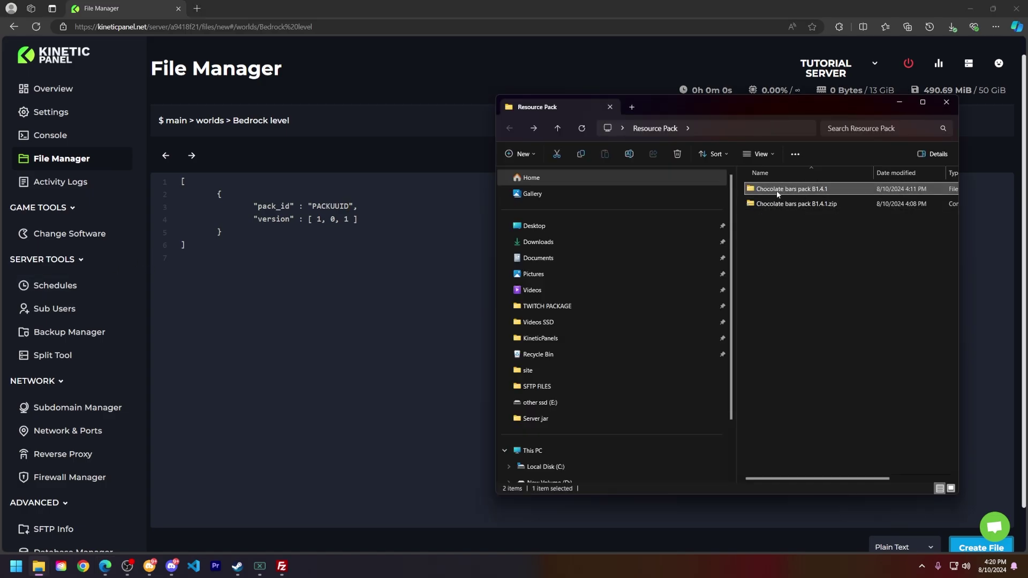
- Copy the header uuid from the pack's manifest.json into the new file's pack_id
{"action": "double_click", "coordinate": [776, 192]}
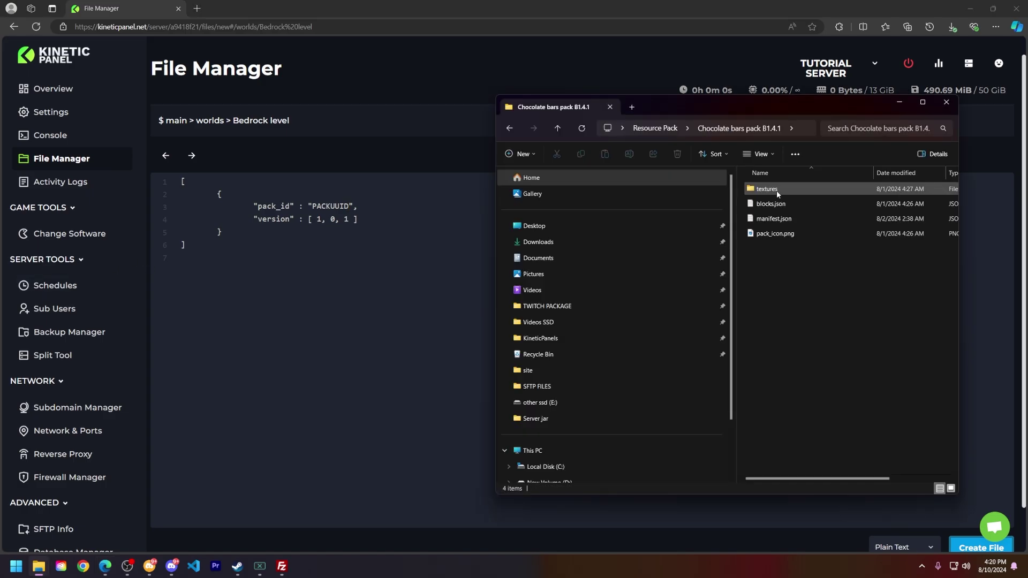
{"action": "left_click", "coordinate": [768, 220]}
{"action": "double_click", "coordinate": [767, 221]}
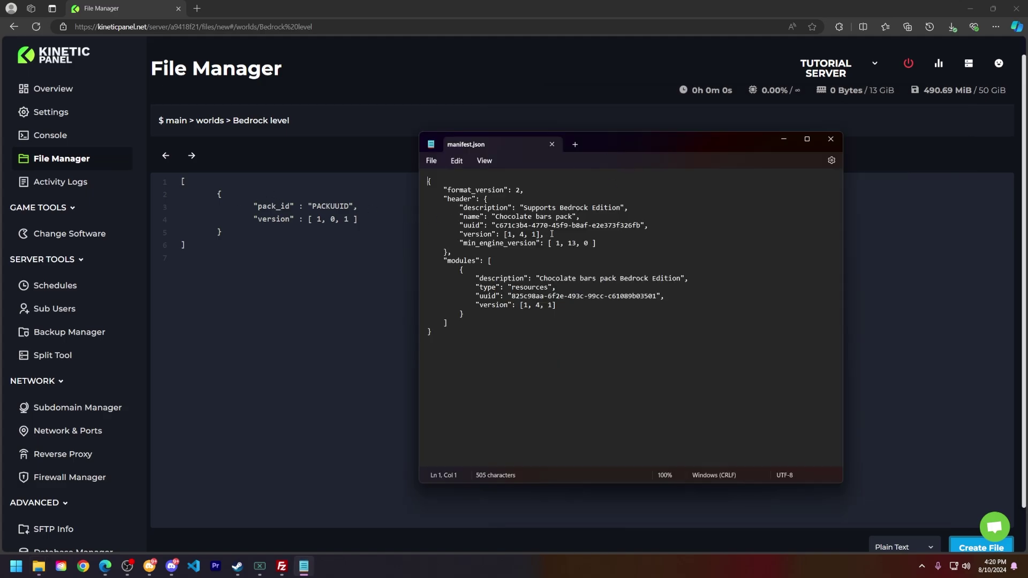
{"action": "left_click_drag", "start_coordinate": [643, 226], "coordinate": [496, 225]}
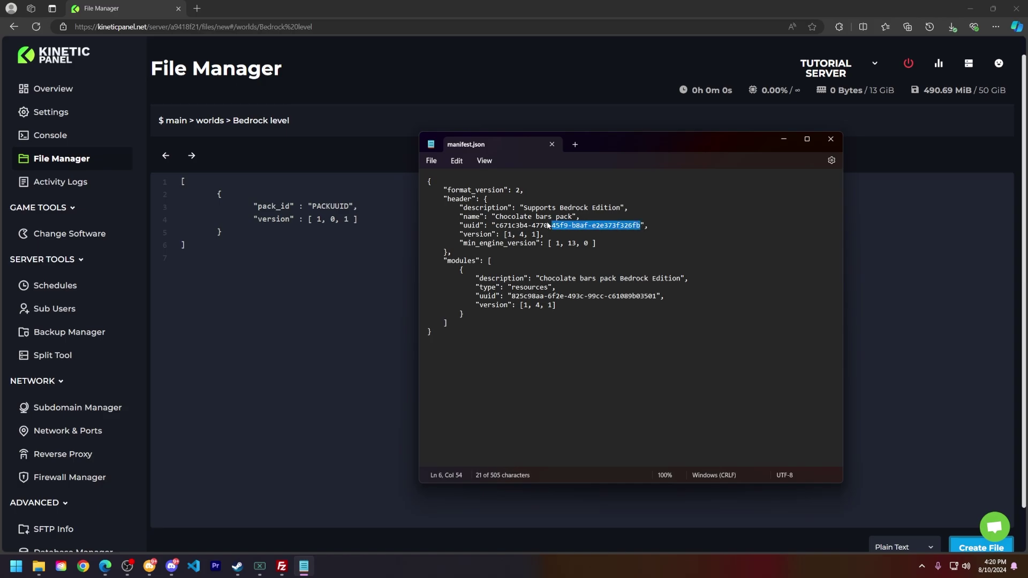
{"action": "right_click", "coordinate": [503, 230]}
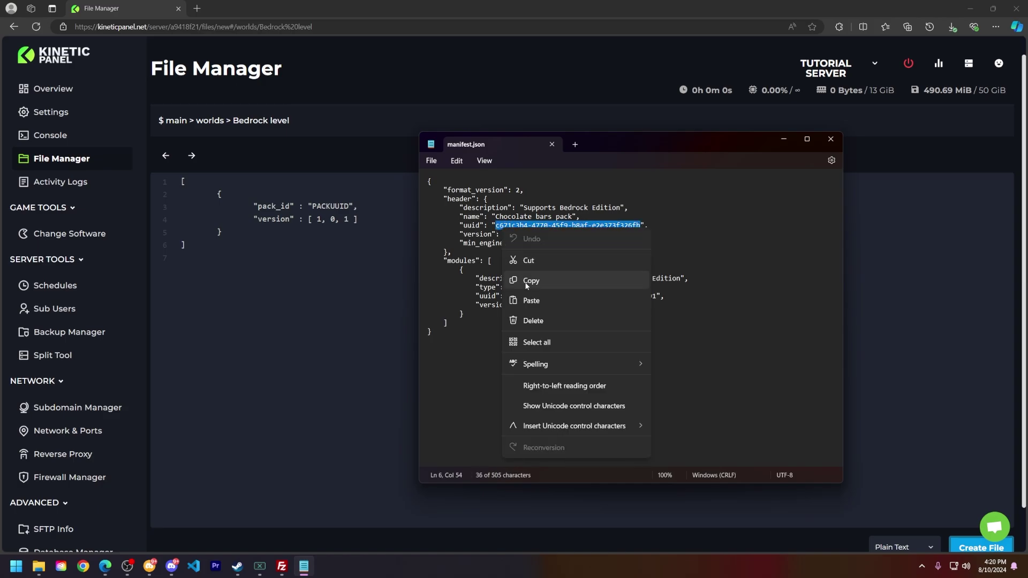
{"action": "left_click", "coordinate": [531, 281]}
{"action": "key", "text": "ctrl+v"}
{"action": "key", "text": "BackSpace"}
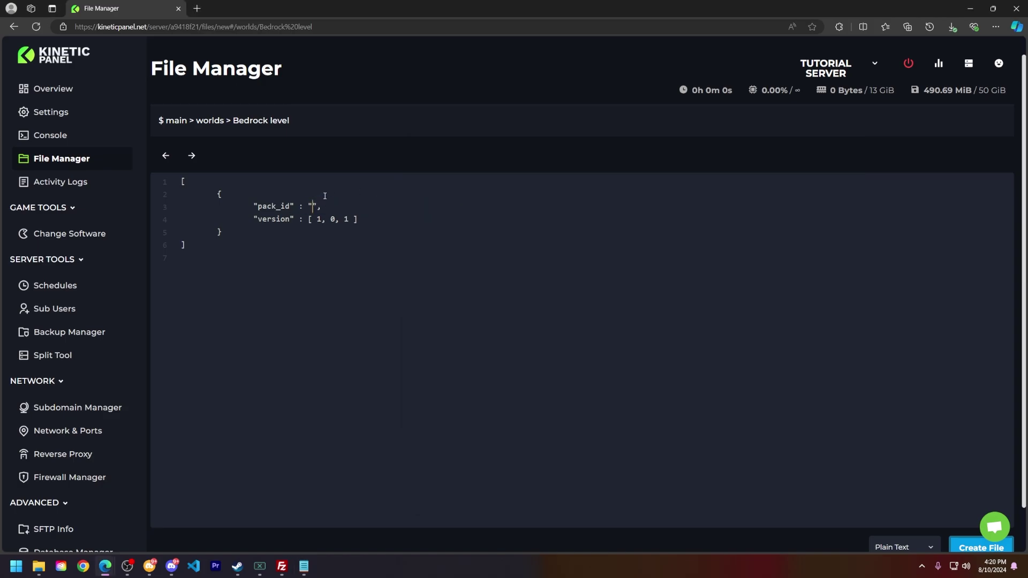
{"action": "key", "text": "ctrl+v"}
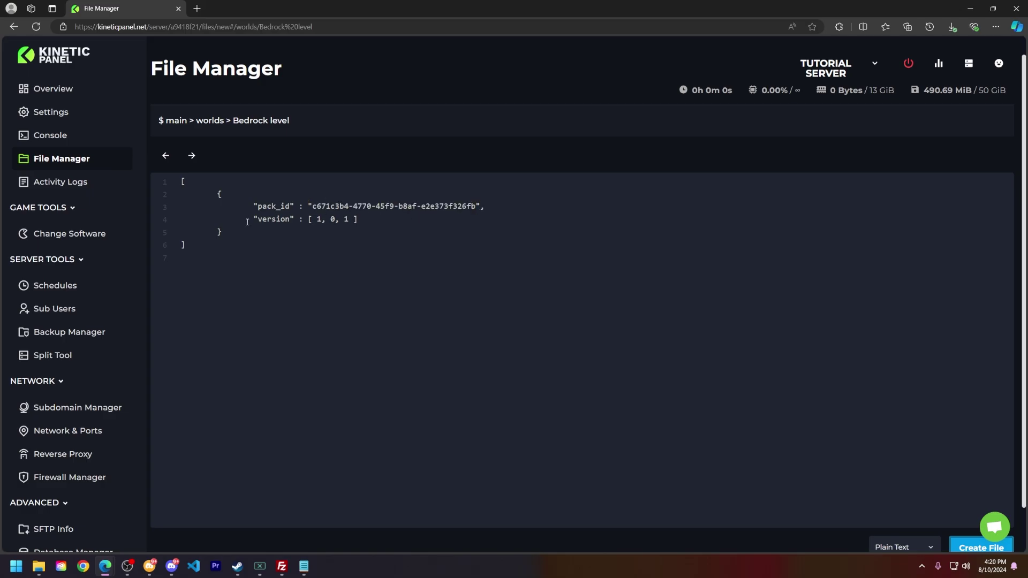
- Replace the placeholder version 1, 0, 1 with the manifest's 1, 4, 1
{"action": "left_click", "coordinate": [304, 566]}
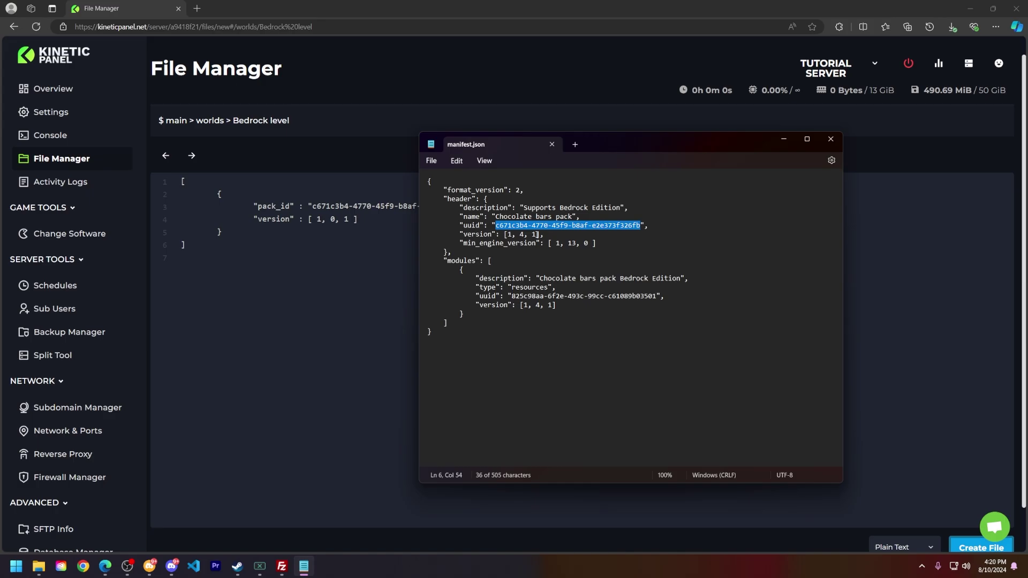
{"action": "left_click_drag", "start_coordinate": [538, 234], "coordinate": [507, 235]}
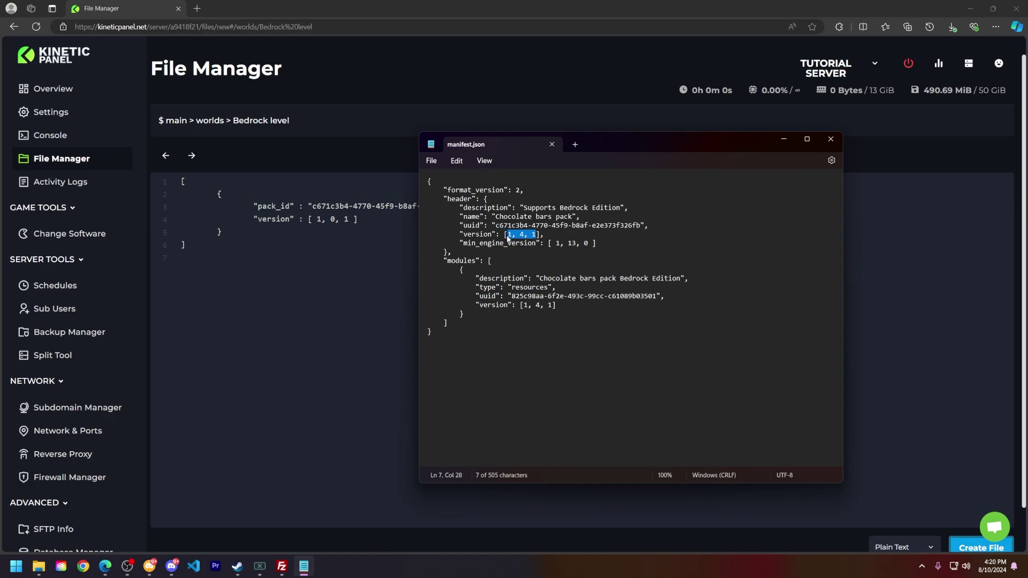
{"action": "left_click_drag", "start_coordinate": [354, 221], "coordinate": [318, 219]}
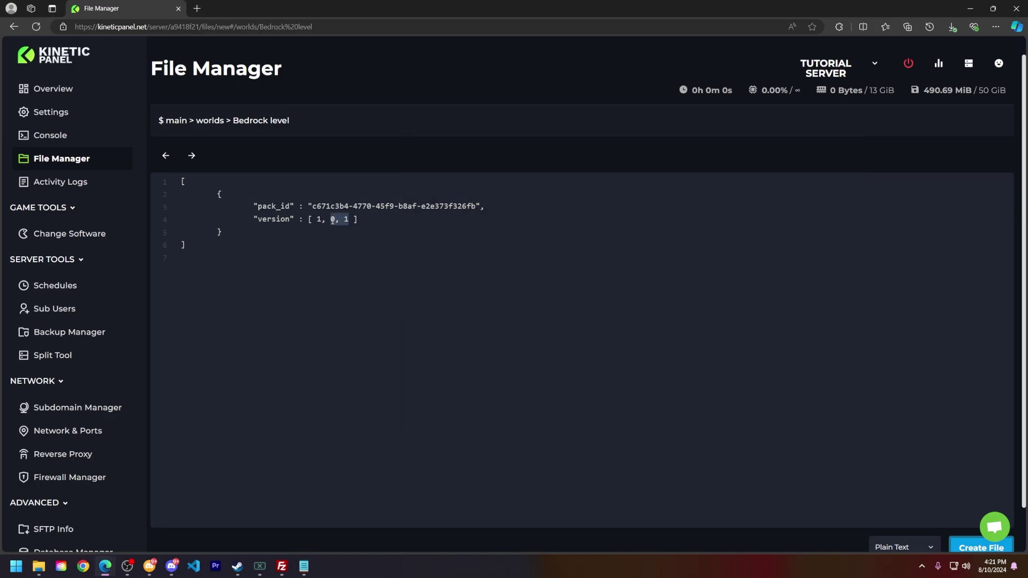
{"action": "key", "text": "ctrl+v"}
{"action": "scroll", "coordinate": [961, 499], "scroll_direction": "down", "scroll_amount": 1}
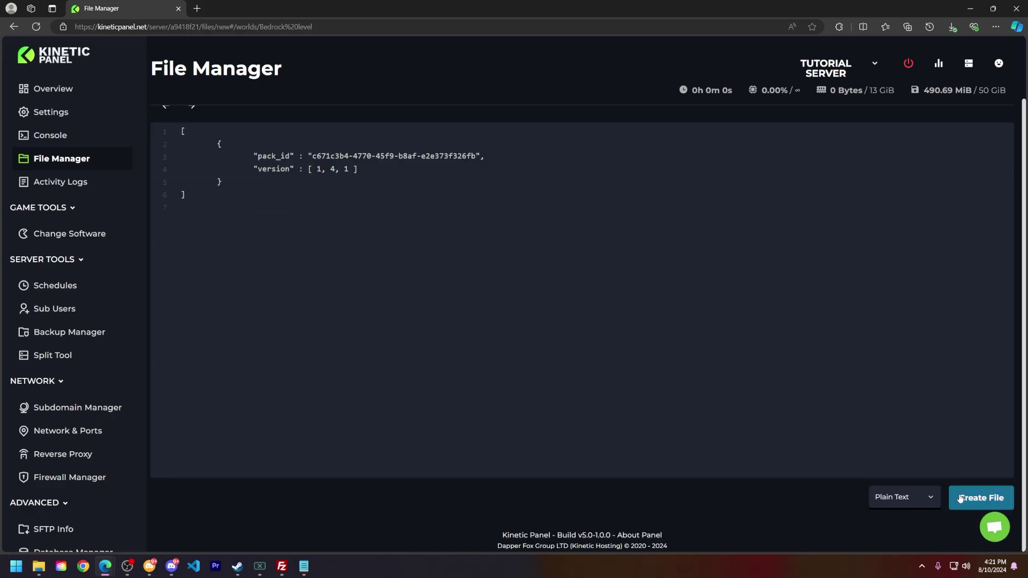
- Create the file as world_resource_packs.json and return to the server overview
{"action": "left_click", "coordinate": [961, 498]}
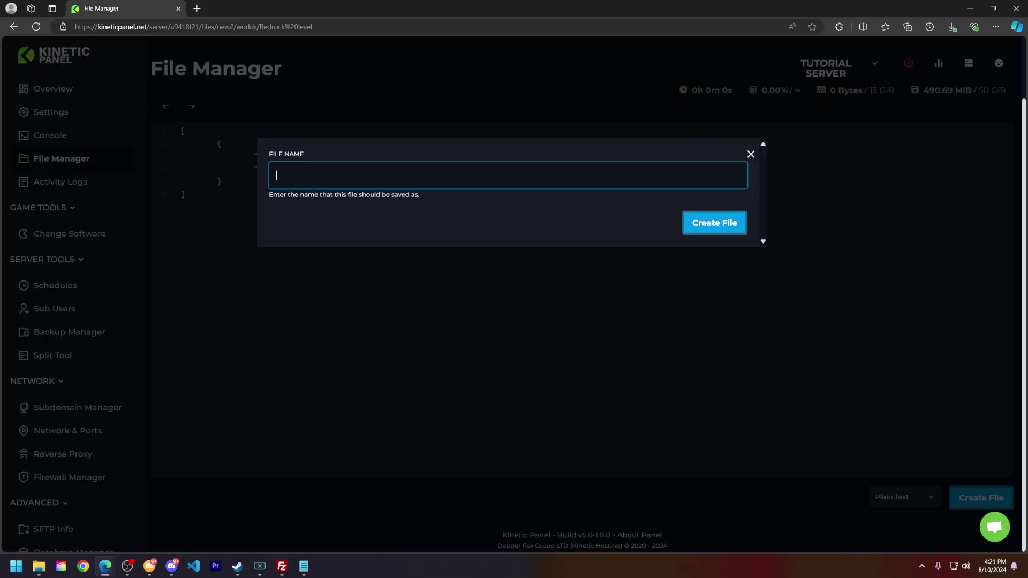
{"action": "type", "text": "world_resou"}
{"action": "type", "text": "rce_pack"}
{"action": "type", "text": "s.json"}
{"action": "key", "text": "ctrl+shift+Left"}
{"action": "key", "text": "ctrl+shift+Left"}
{"action": "key", "text": "ctrl+shift+Left"}
{"action": "key", "text": "ctrl+shift+Left"}
{"action": "left_click", "coordinate": [740, 224]}
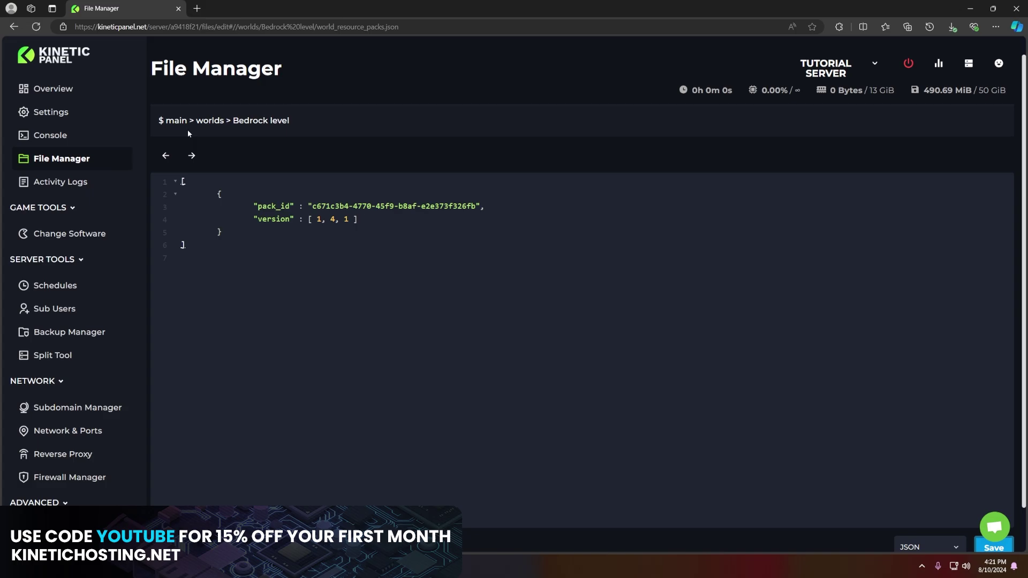
{"action": "left_click", "coordinate": [80, 97]}
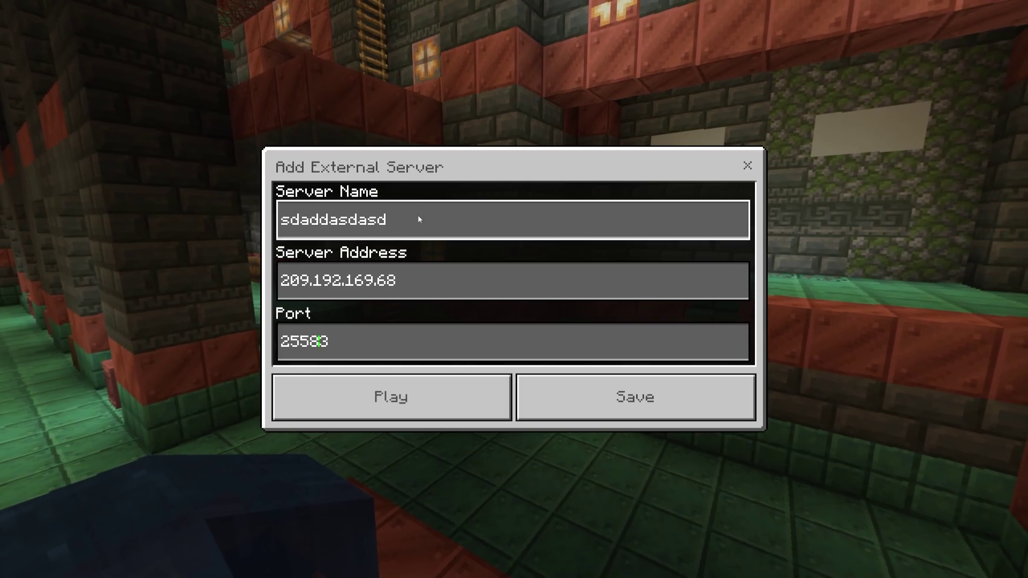
- Join the external server, then break a grass block and place the dirt back
{"action": "left_click", "coordinate": [433, 406]}
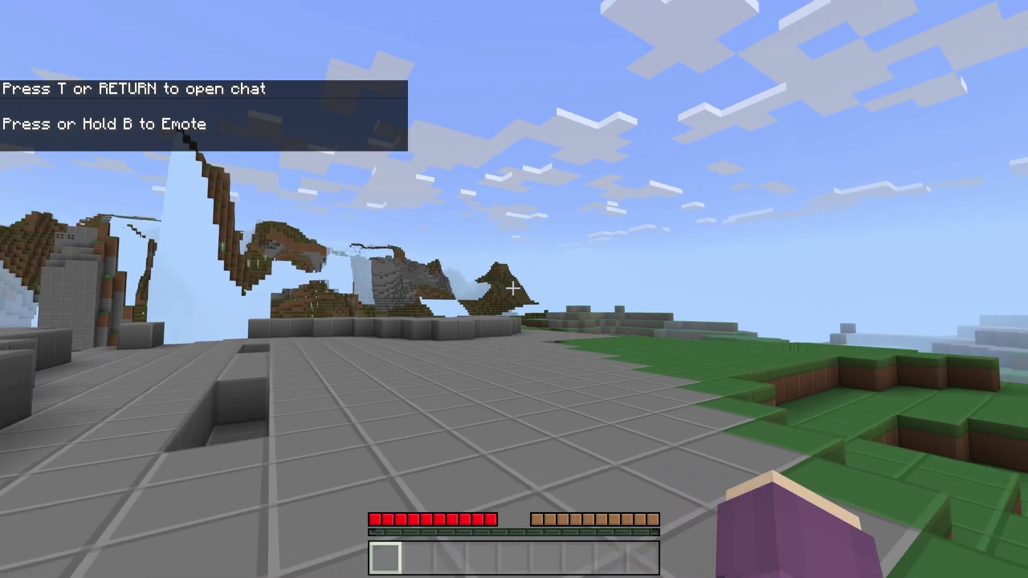
{"action": "left_click", "coordinate": [513, 289]}
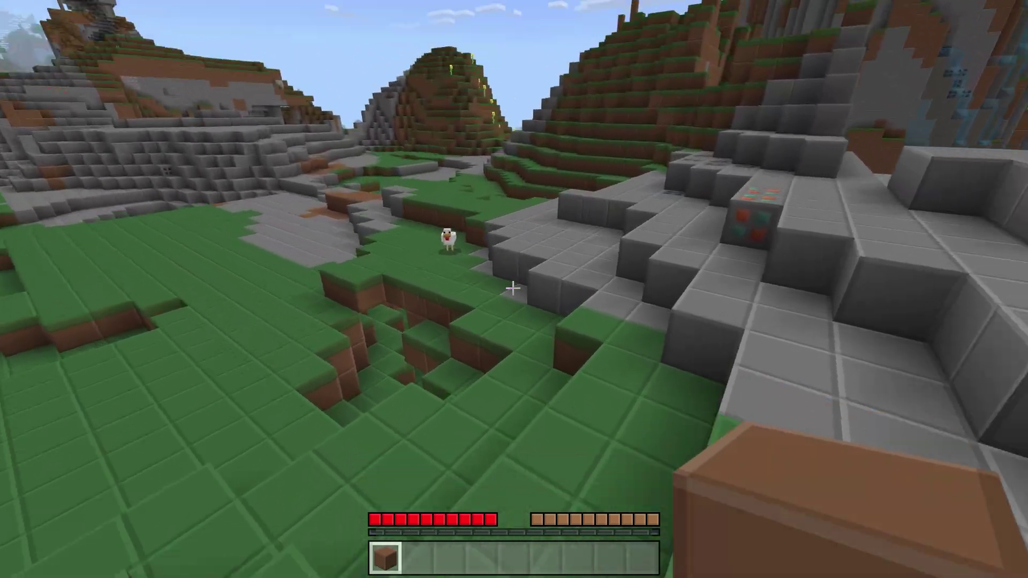
{"action": "right_click", "coordinate": [513, 289]}
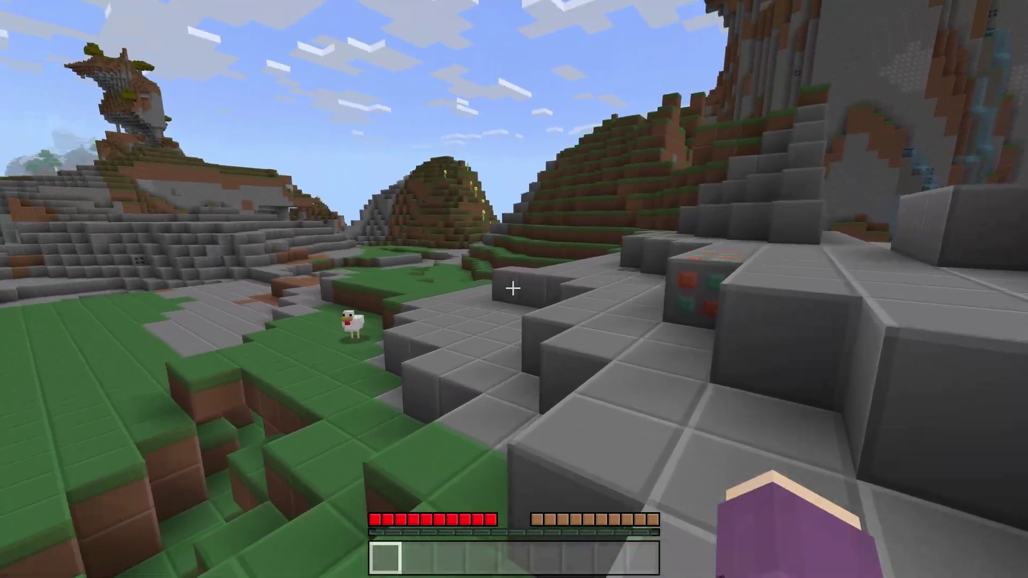
- Hide the HUD and walk toward the stone area and mountain to view the pack's textures
{"action": "key", "text": "F1"}
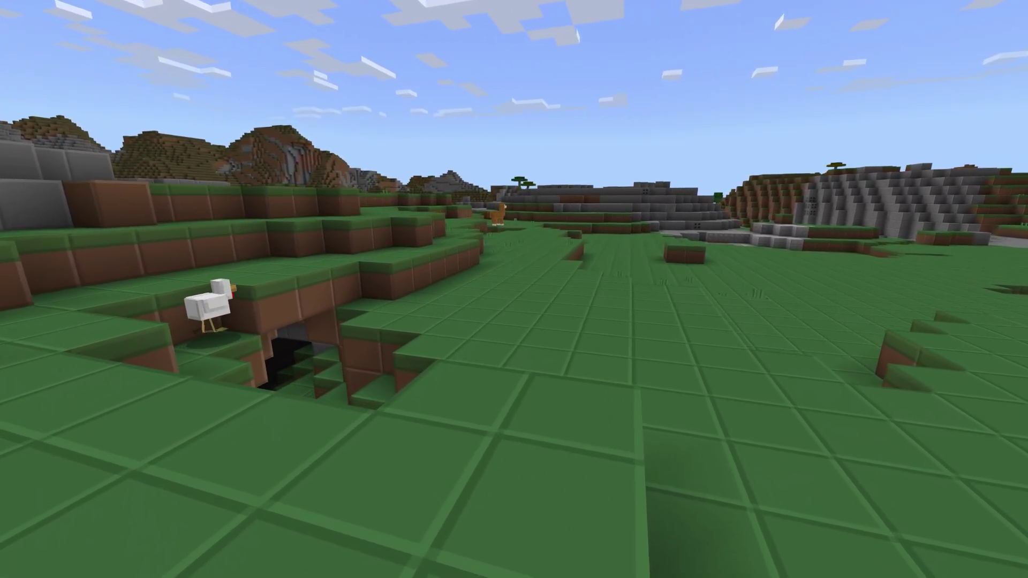
{"action": "key", "text": "w"}
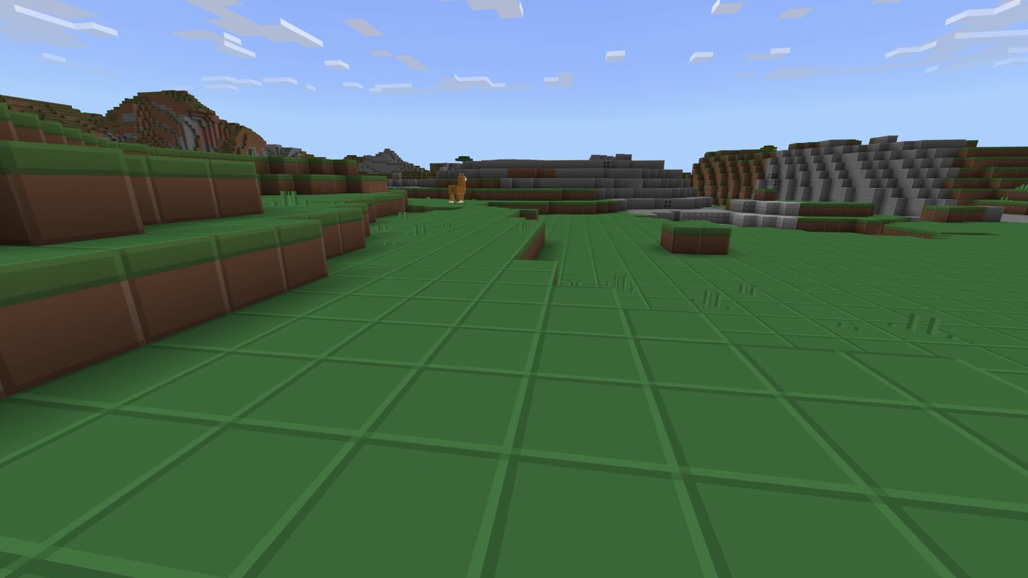
{"action": "key", "text": "w"}
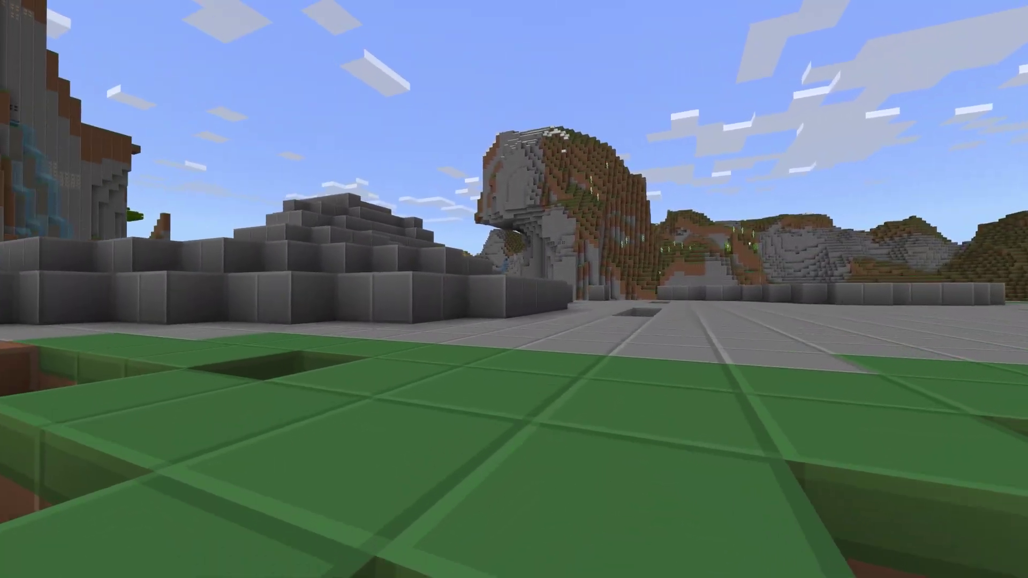
{"action": "key", "text": "w"}
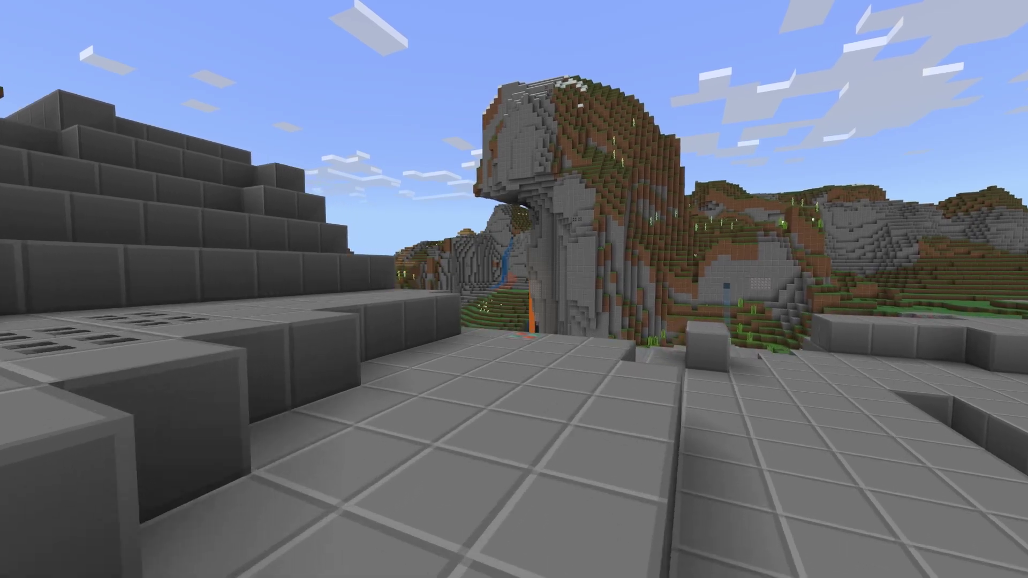
{"action": "key", "text": "w"}
{"action": "key", "text": "w"}
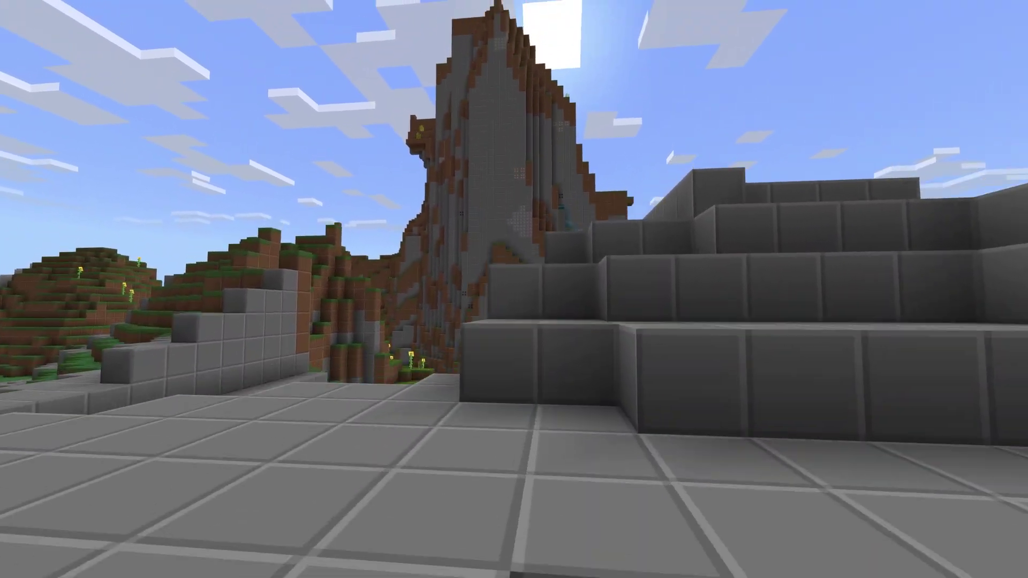
{"action": "key", "text": "w"}
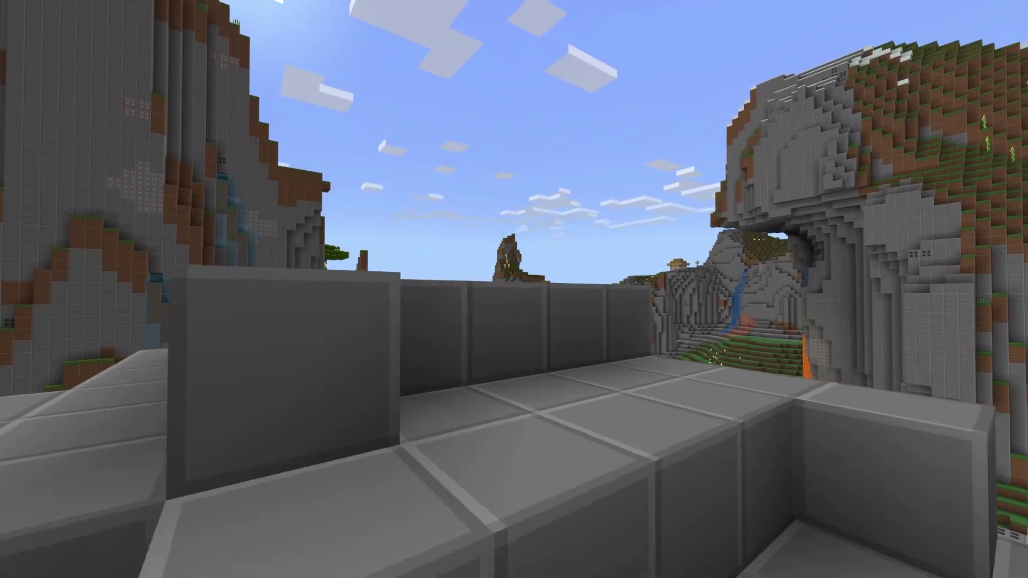